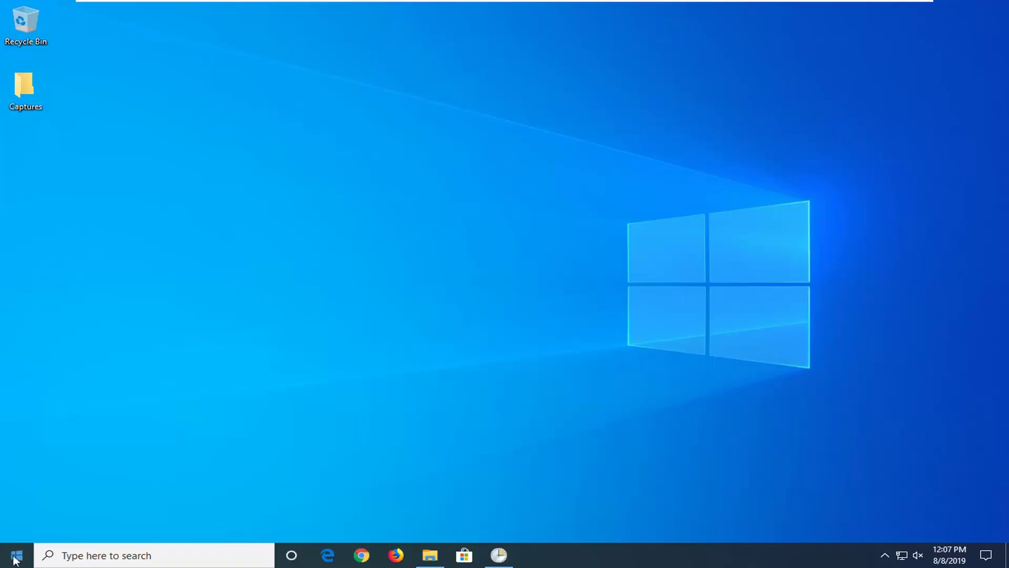
# Search Start for 'troubleshoot', open Troubleshoot settings and expand the Windows Update troubleshooter entry.
pyautogui.click(15, 560)
pyautogui.write('tr')
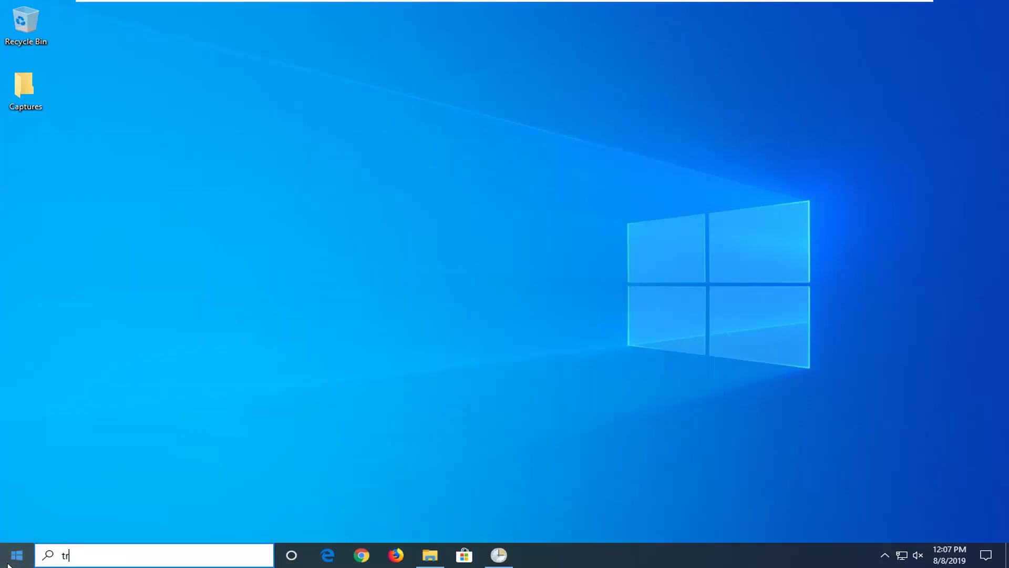
pyautogui.write('oubleshoot')
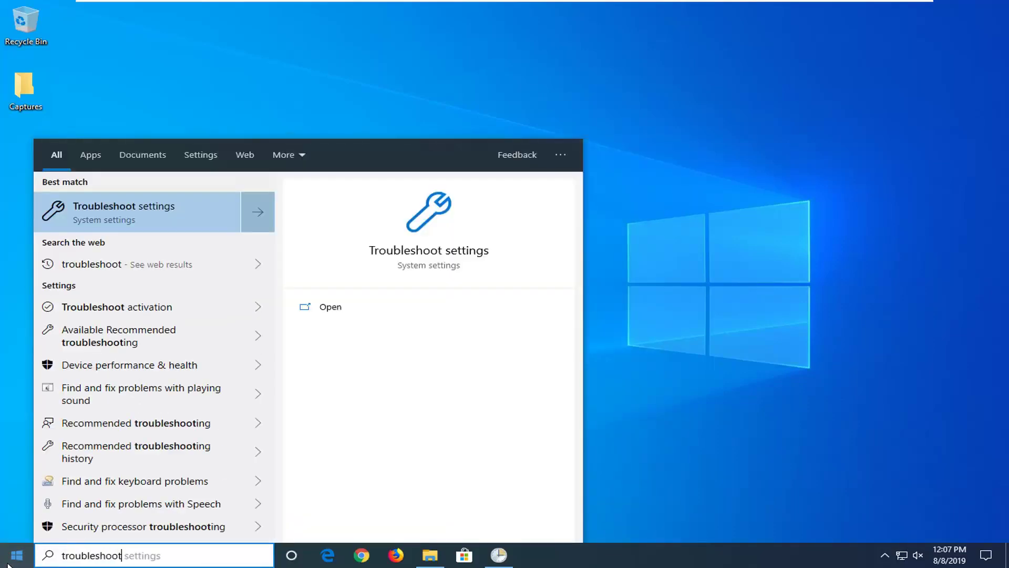
pyautogui.click(136, 212)
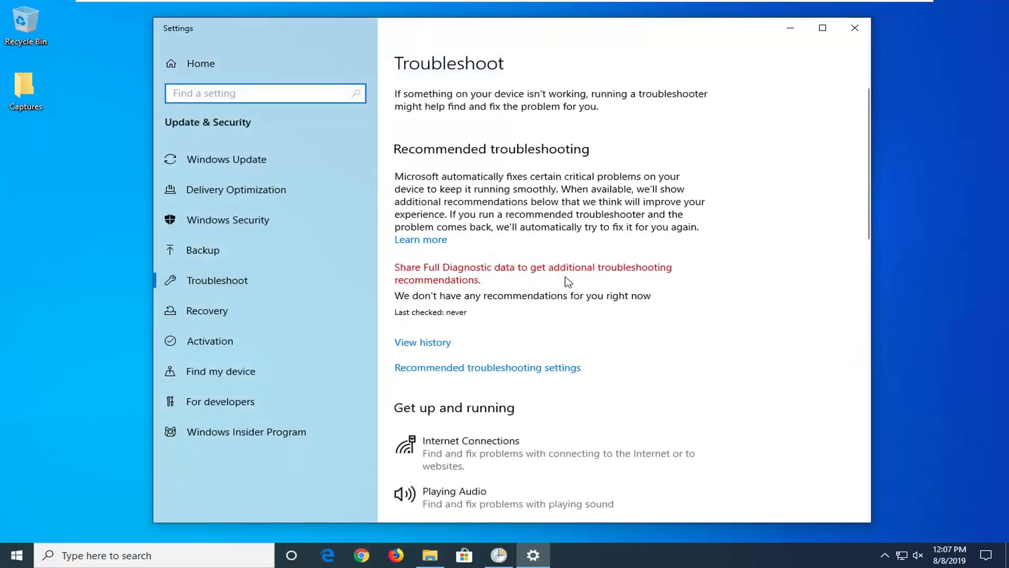
pyautogui.scroll(-3, 599, 277)
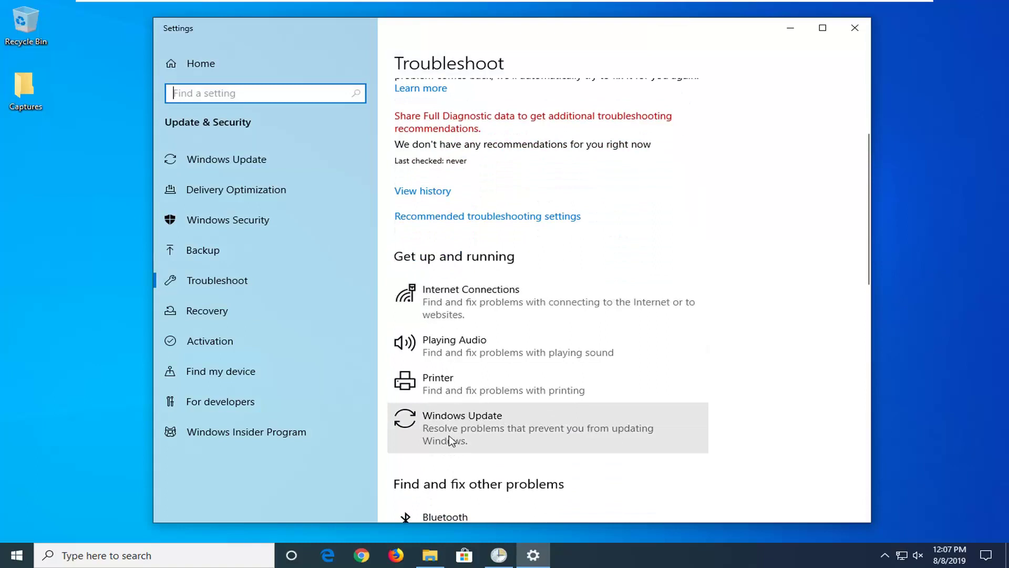
pyautogui.click(524, 436)
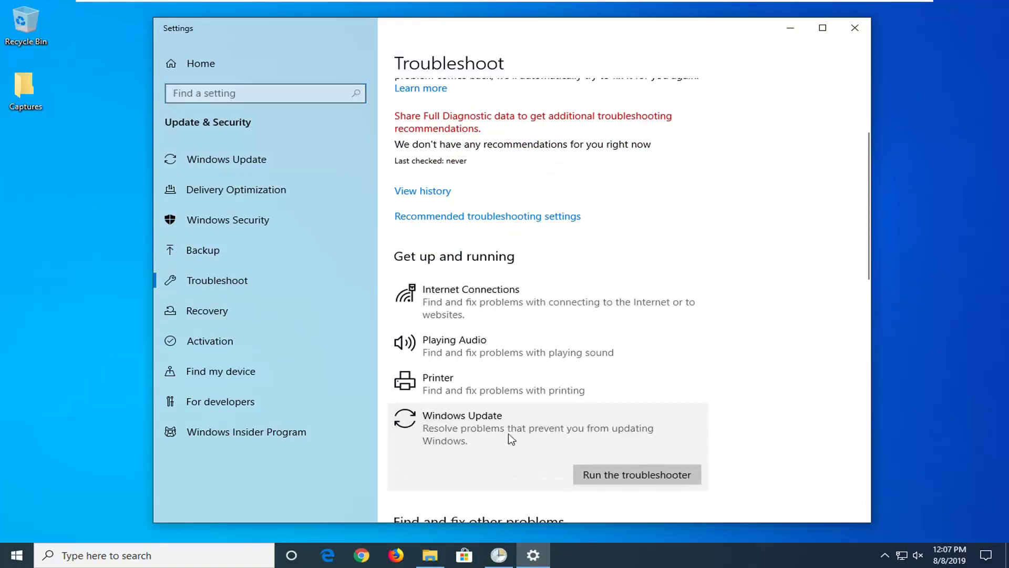
# Run the Windows Update troubleshooter to completion, then close it and the Settings window.
pyautogui.click(599, 475)
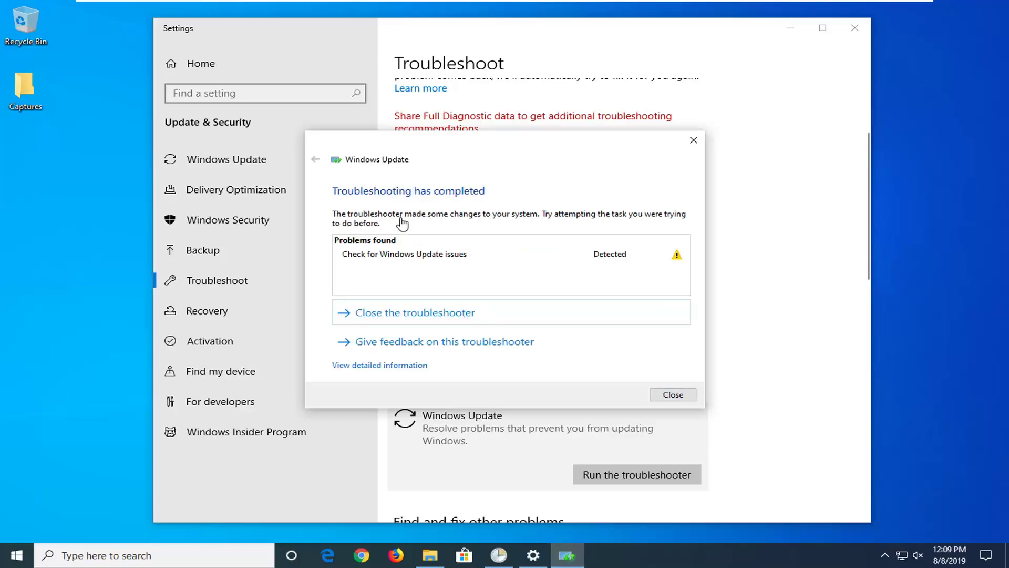
pyautogui.click(673, 395)
pyautogui.click(855, 28)
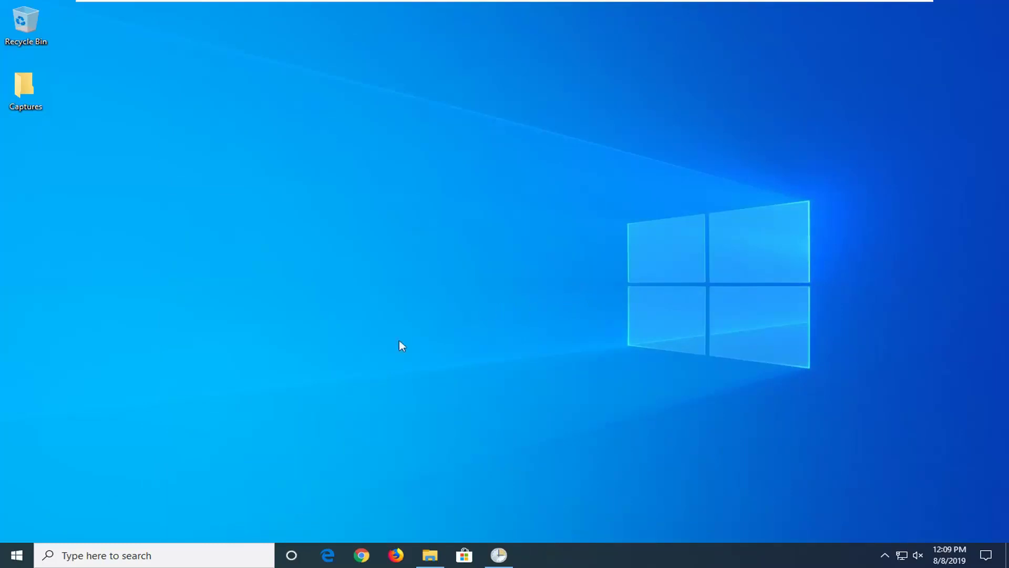
# Launch the Services console from a Start search for 'services'.
pyautogui.click(16, 556)
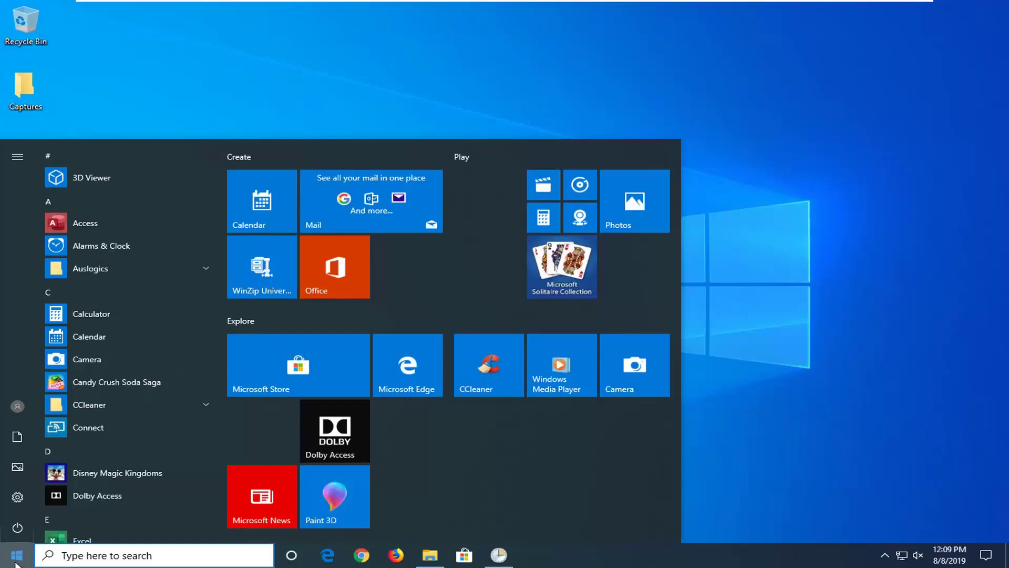
pyautogui.write('services')
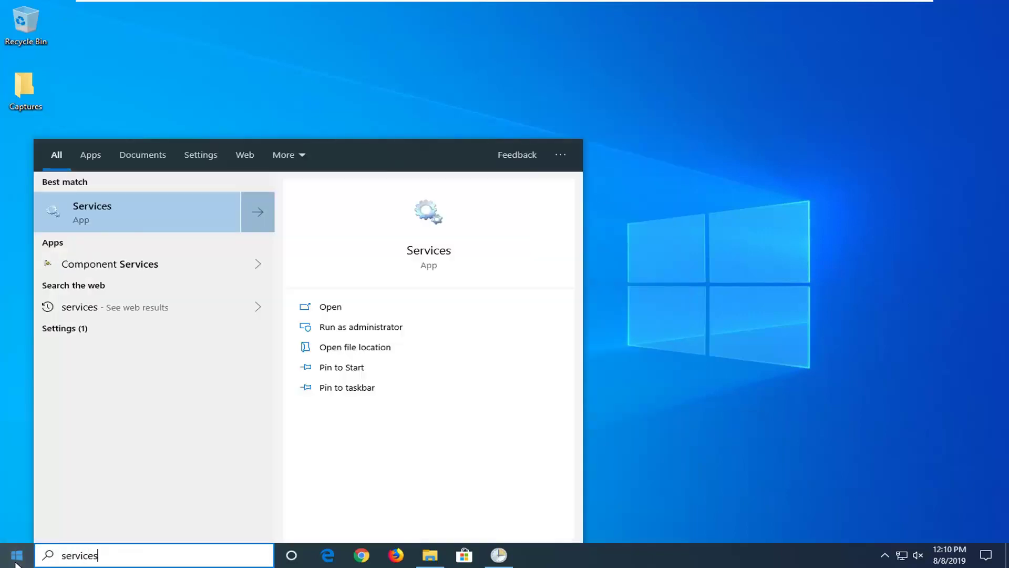
pyautogui.click(168, 219)
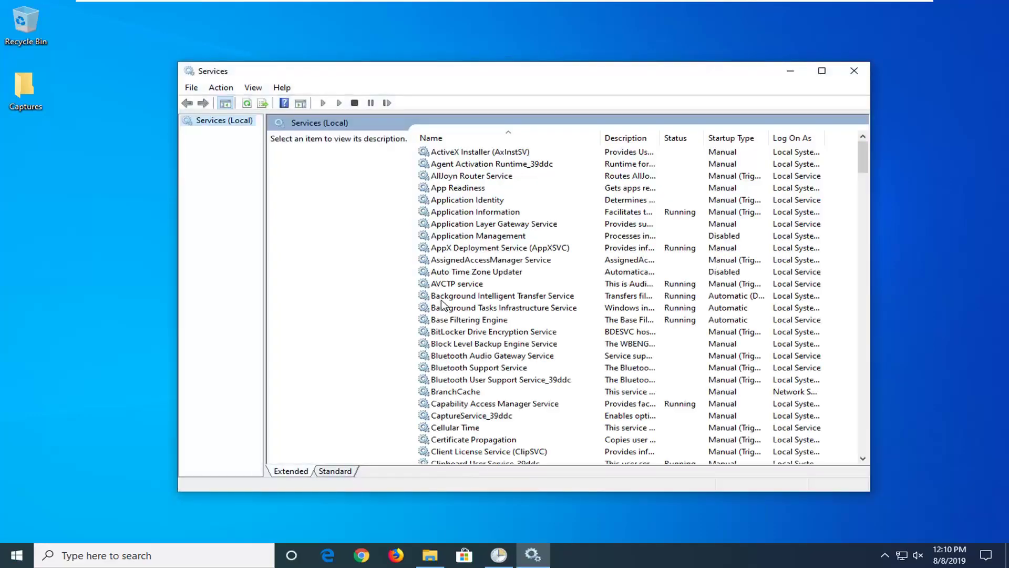
# Check that Background Intelligent Transfer Service startup is Automatic (Delayed Start) and close its properties unchanged.
pyautogui.click(478, 297)
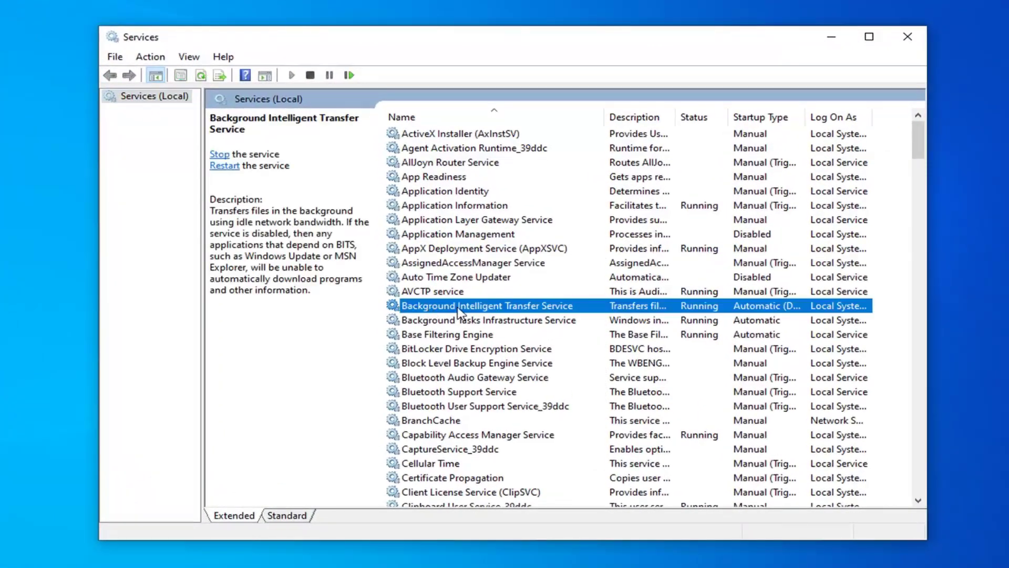
pyautogui.doubleClick(458, 307)
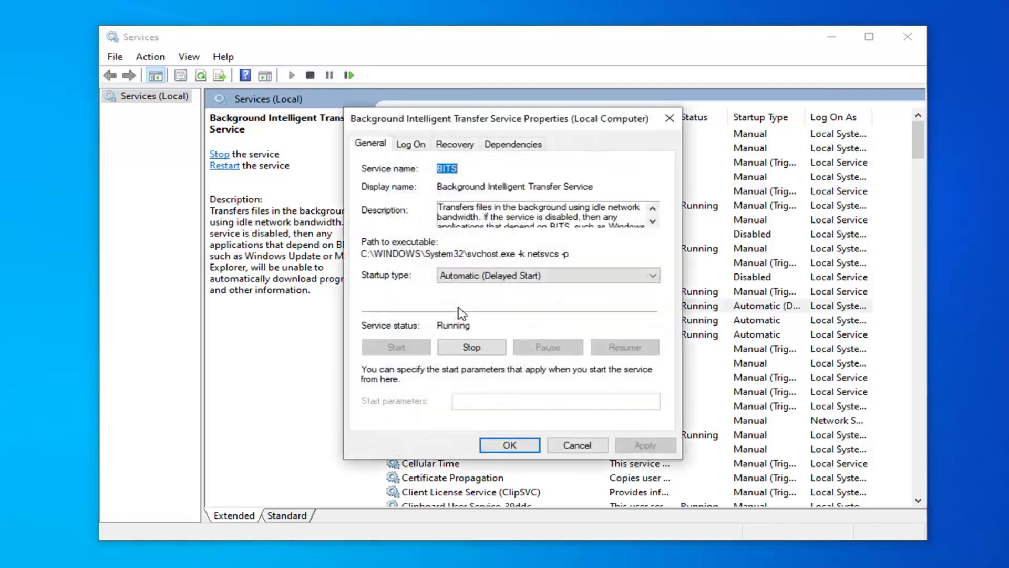
pyautogui.click(444, 277)
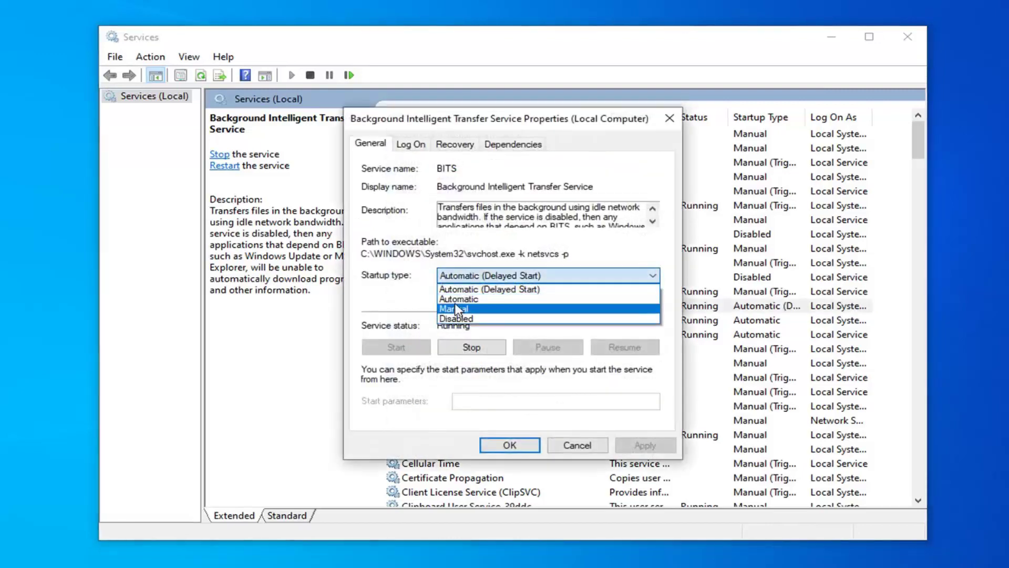
pyautogui.click(398, 285)
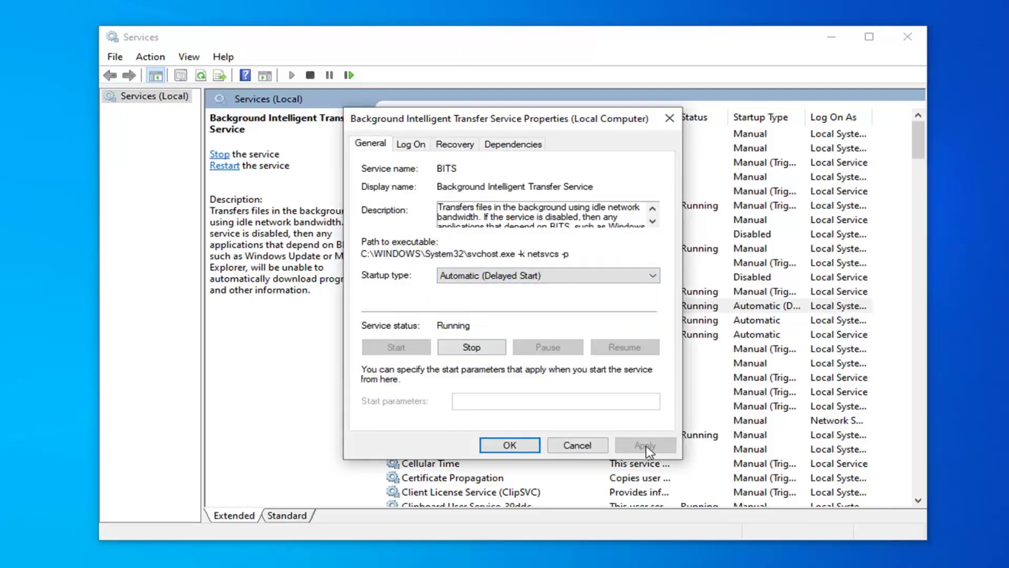
pyautogui.click(505, 445)
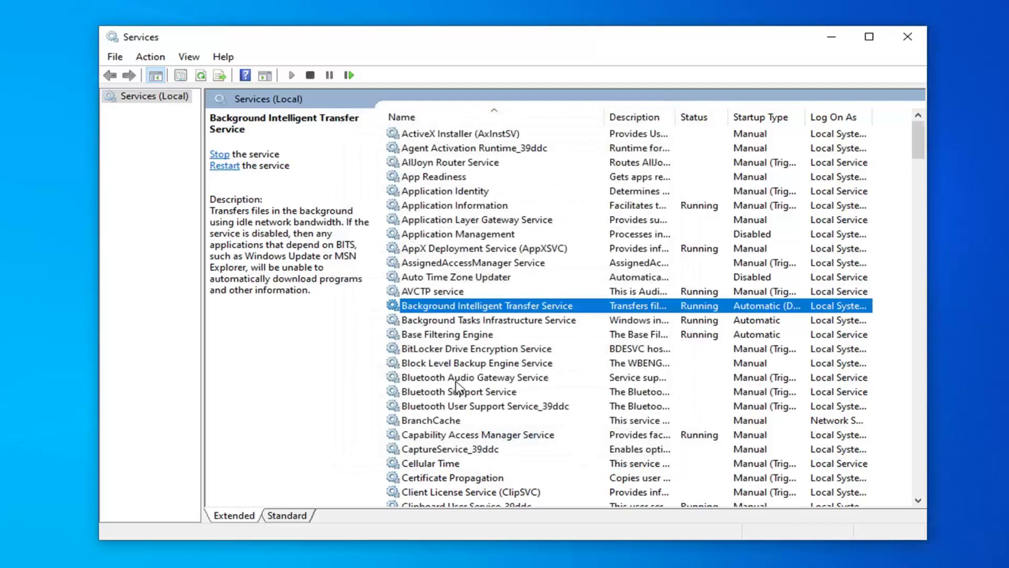
# Confirm the Windows Update service is running with Automatic (Delayed Start) startup, then close Services.
pyautogui.scroll(-20, 456, 388)
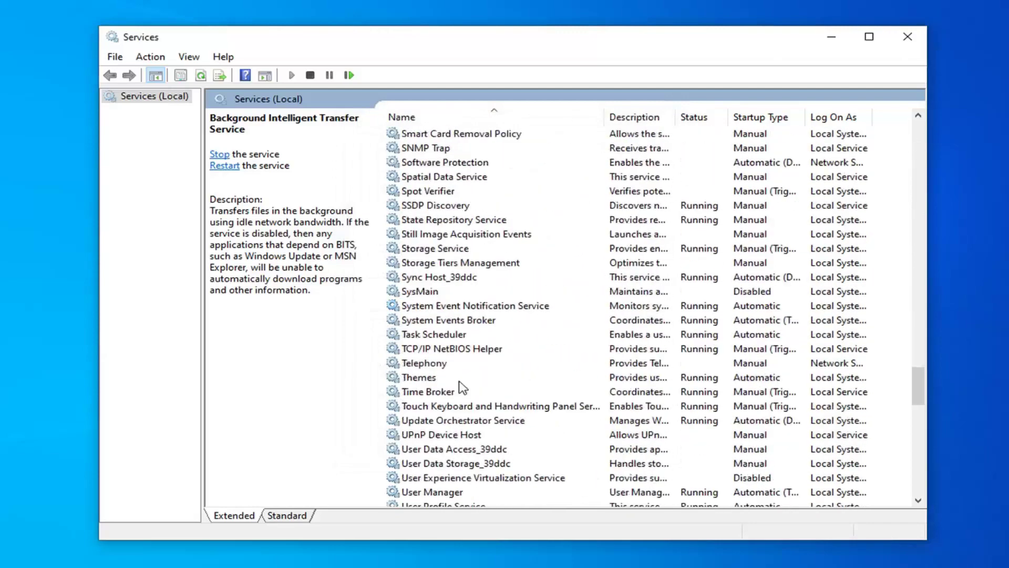
pyautogui.scroll(-12, 463, 388)
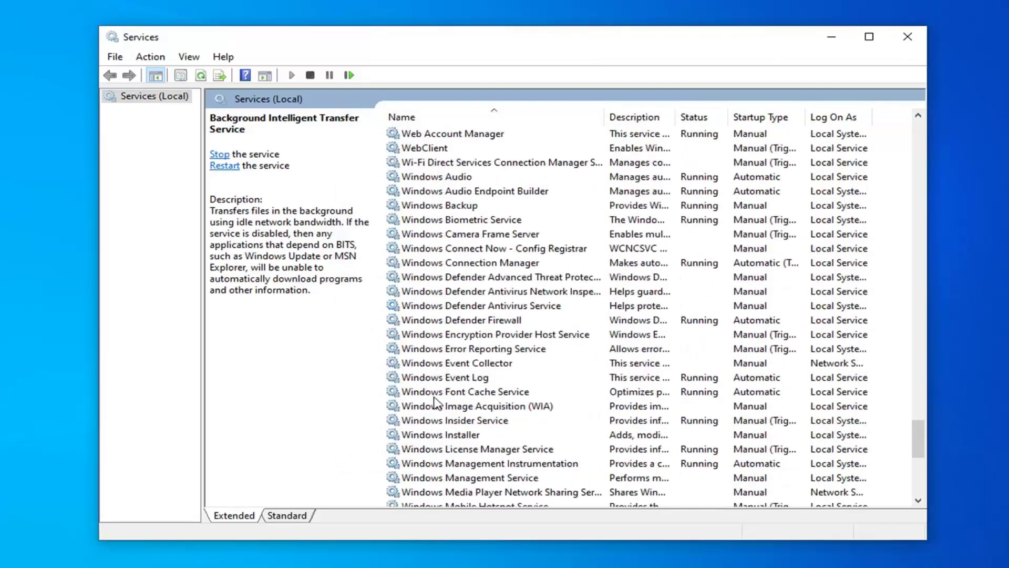
pyautogui.scroll(-5, 436, 405)
pyautogui.doubleClick(444, 464)
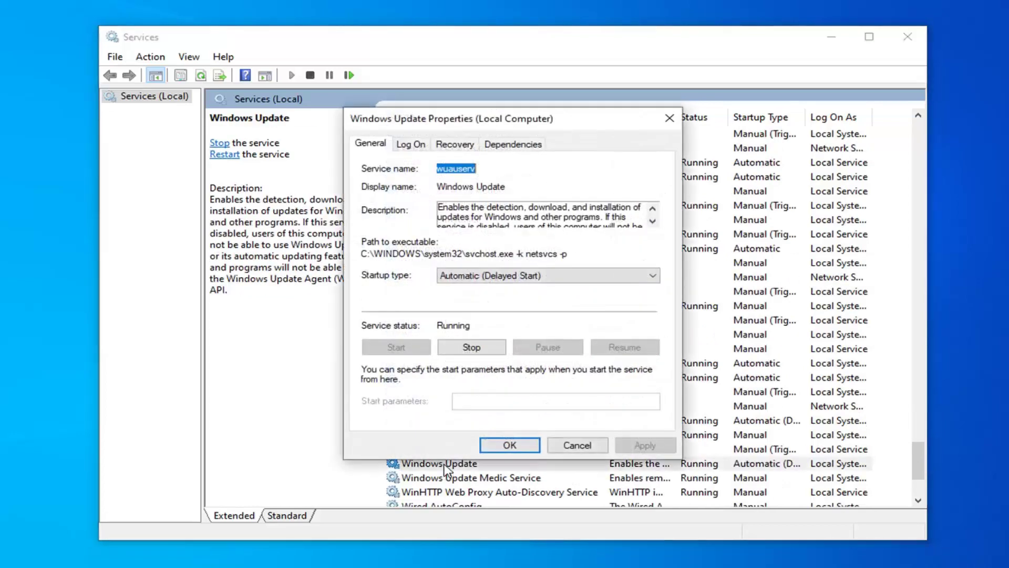
pyautogui.click(509, 445)
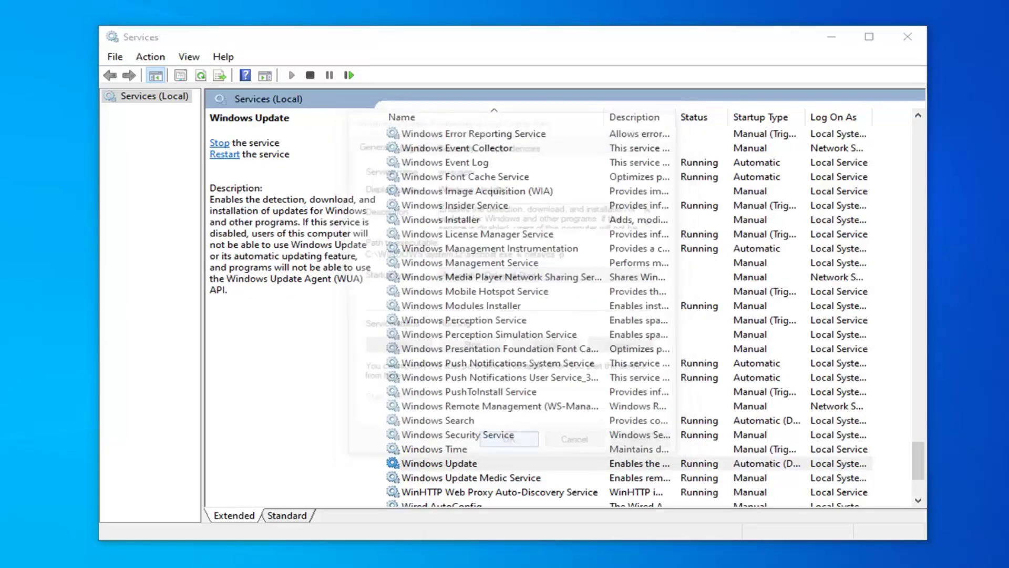
pyautogui.click(908, 37)
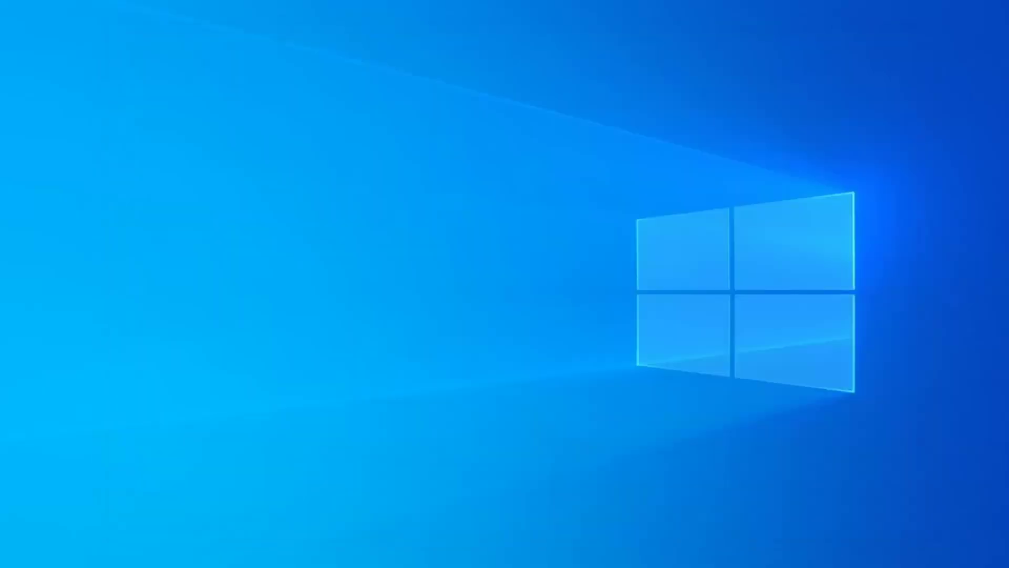
# Search for 'windows powershell' and run it as administrator, approving the UAC prompt.
pyautogui.click(16, 555)
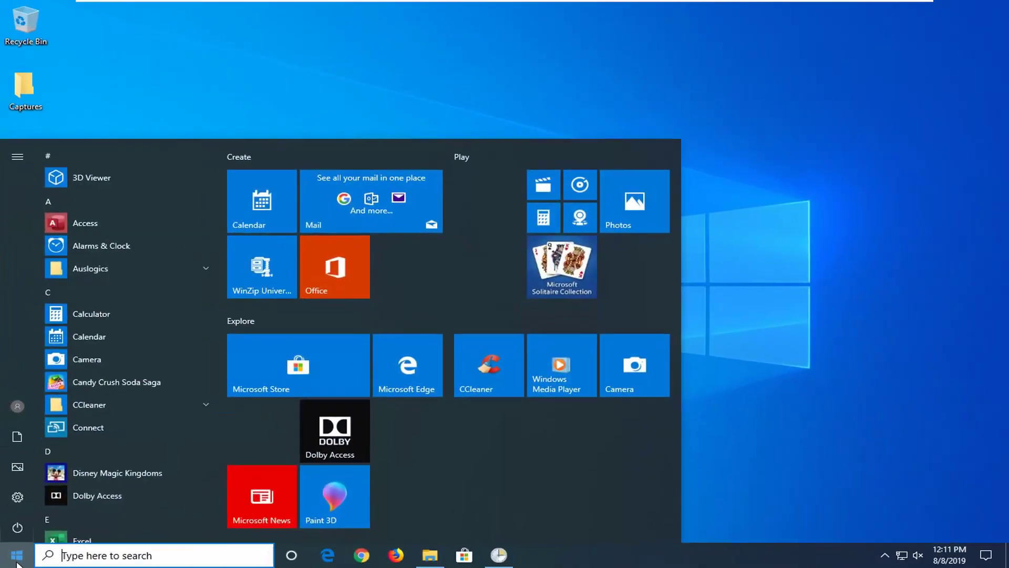
pyautogui.write('windows powershe')
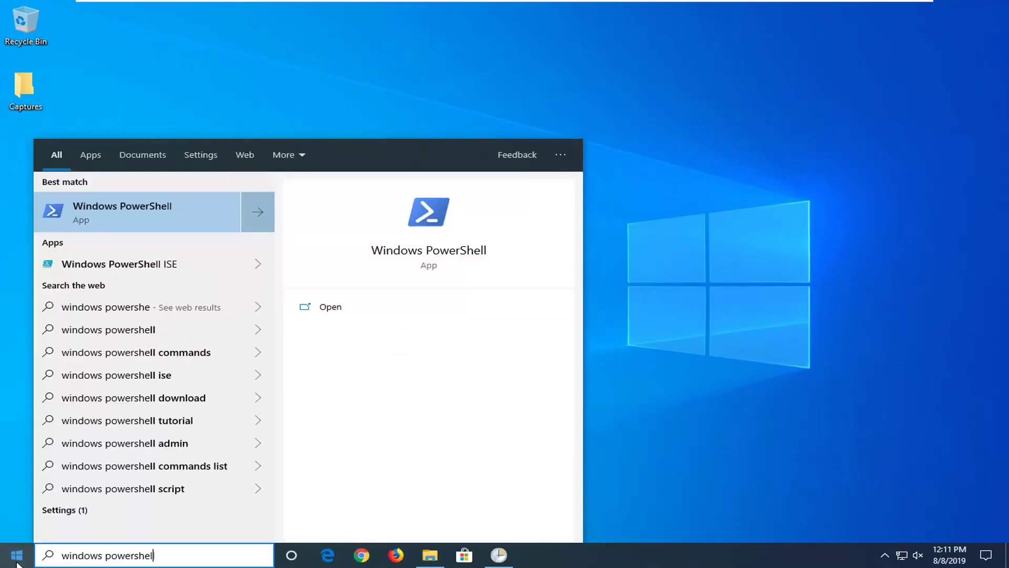
pyautogui.write('l')
pyautogui.rightClick(118, 218)
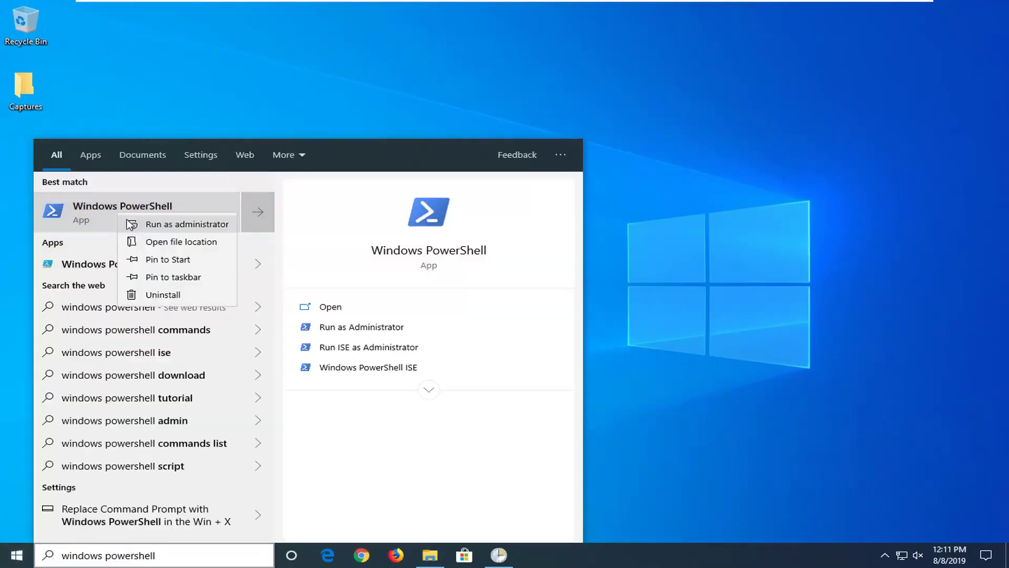
pyautogui.click(131, 224)
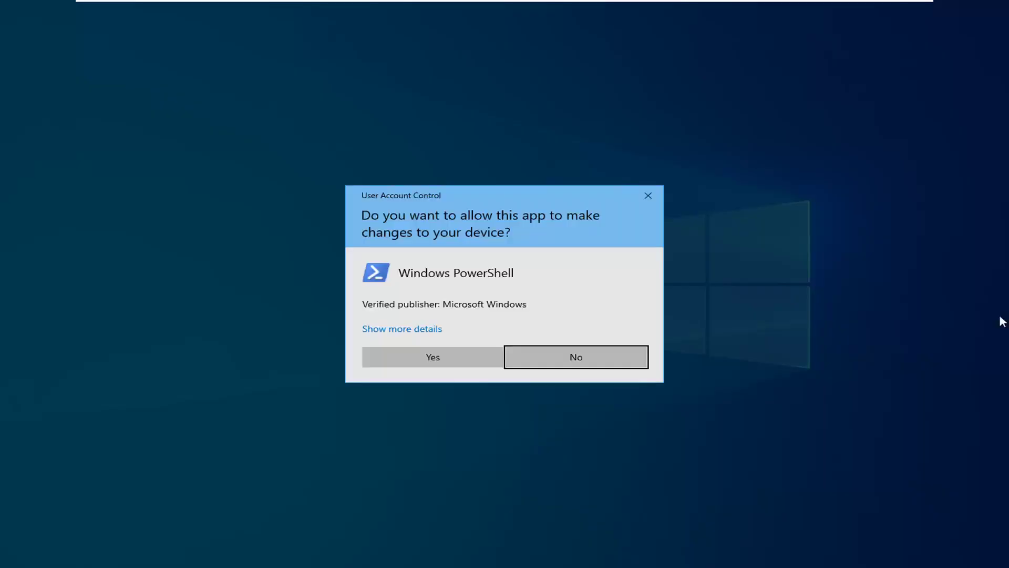
pyautogui.click(433, 357)
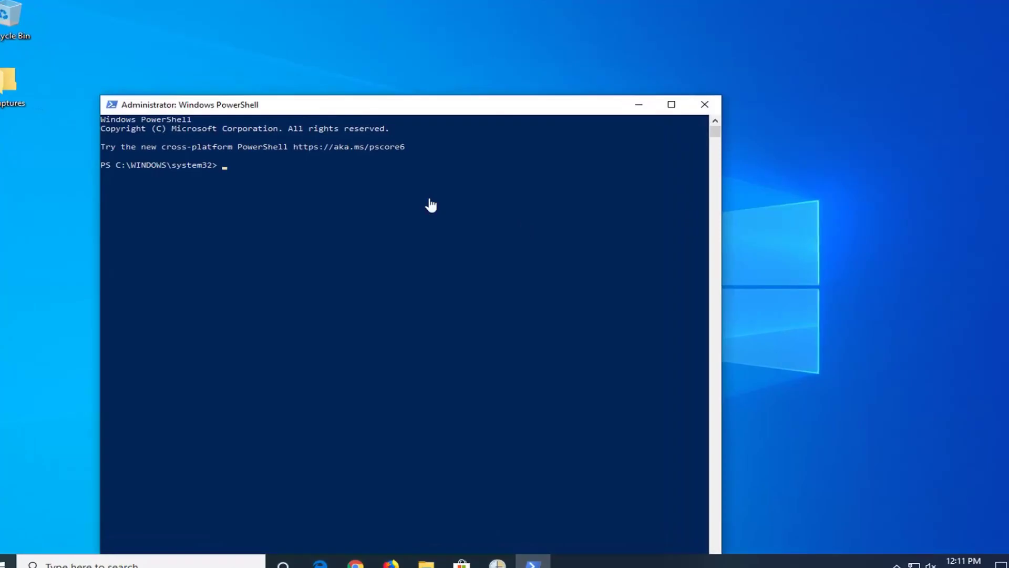
# Set the execution policy to Unrestricted (answer A), then paste ./Reset-WindowsUpdate.ps1, which fails as not recognized.
pyautogui.moveTo(431, 110); pyautogui.dragTo(545, 40)
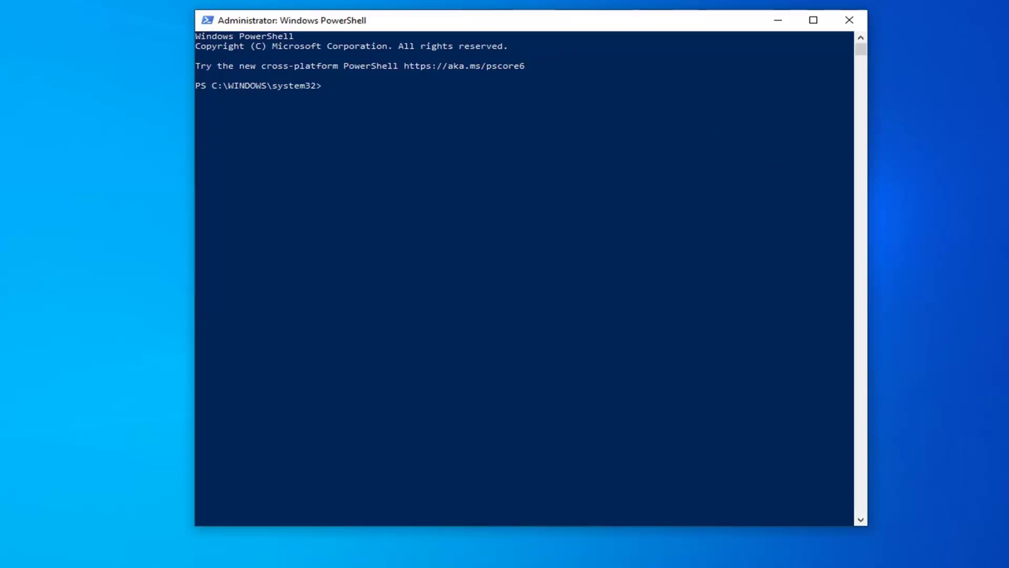
pyautogui.rightClick(589, 21)
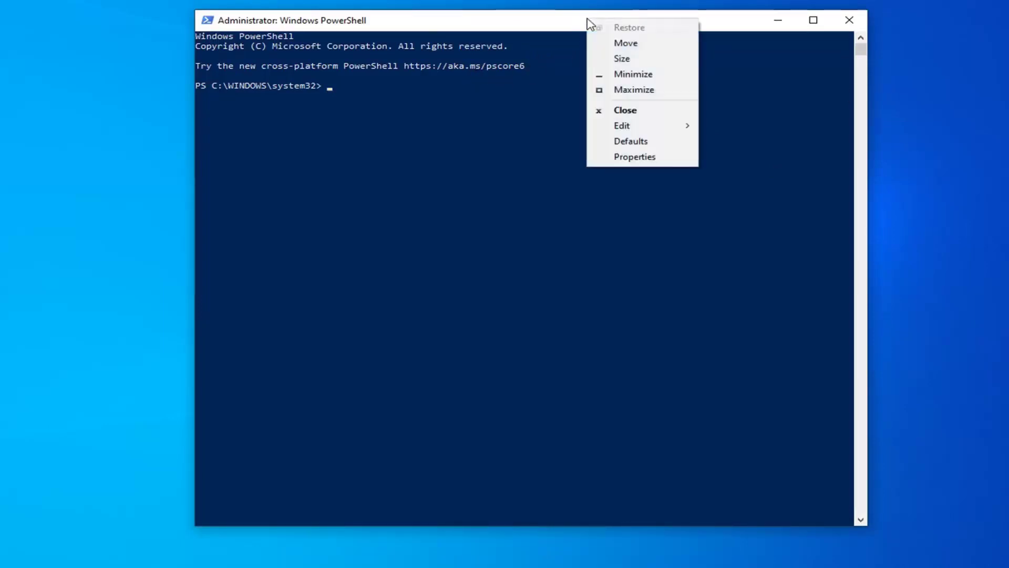
pyautogui.moveTo(629, 130)
pyautogui.click(733, 156)
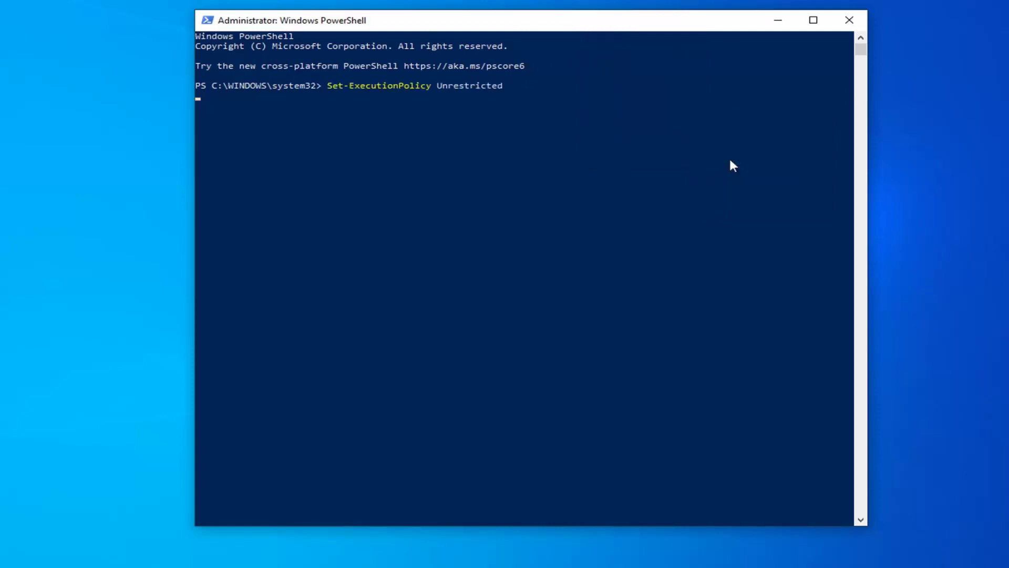
pyautogui.press('Return')
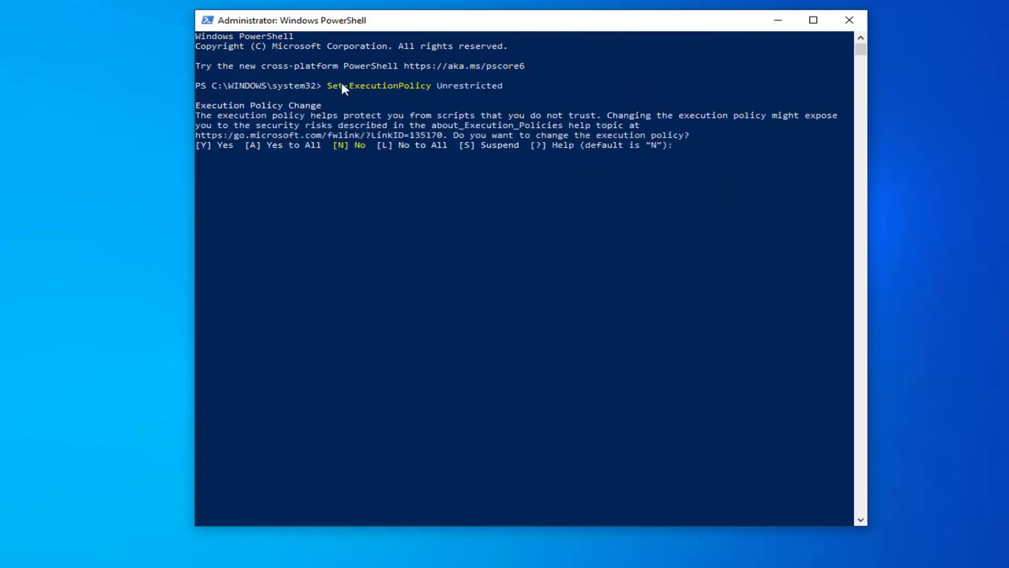
pyautogui.press('Return')
pyautogui.rightClick(720, 179)
pyautogui.press('Return')
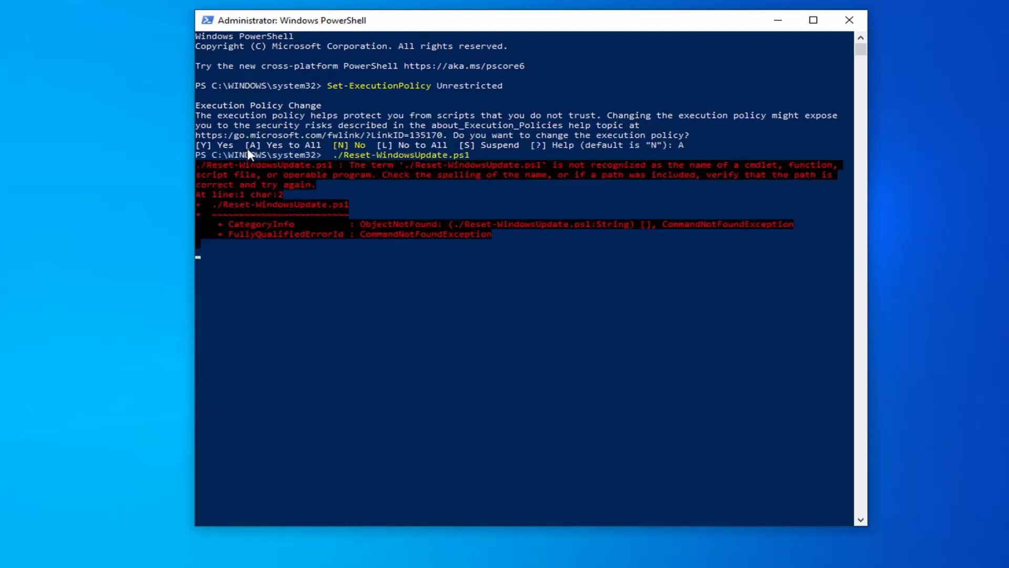
# Paste and run ./Reset-WindowsUpdate.ps1 again; it still fails with CommandNotFoundException.
pyautogui.rightClick(521, 24)
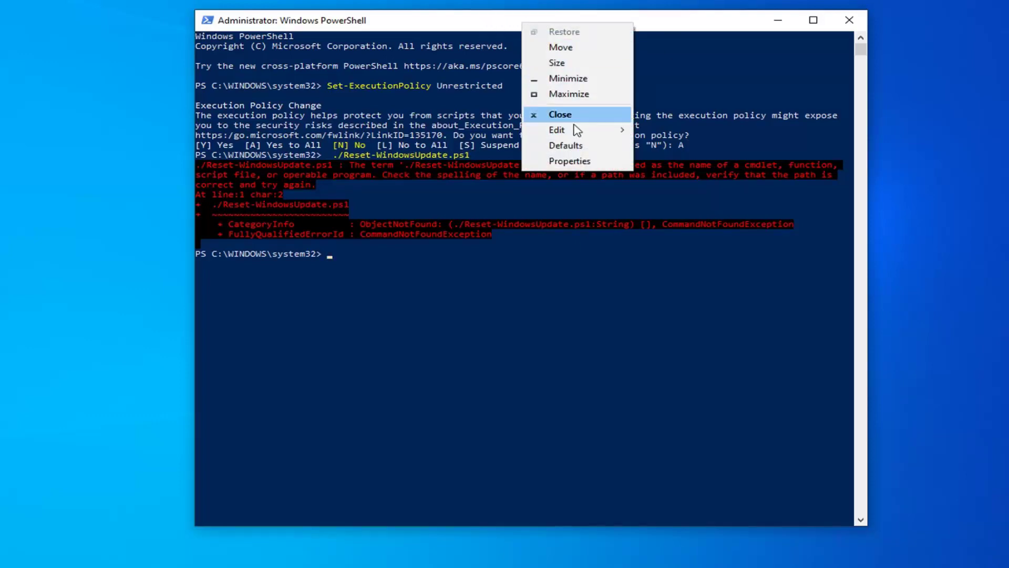
pyautogui.moveTo(588, 131)
pyautogui.click(664, 160)
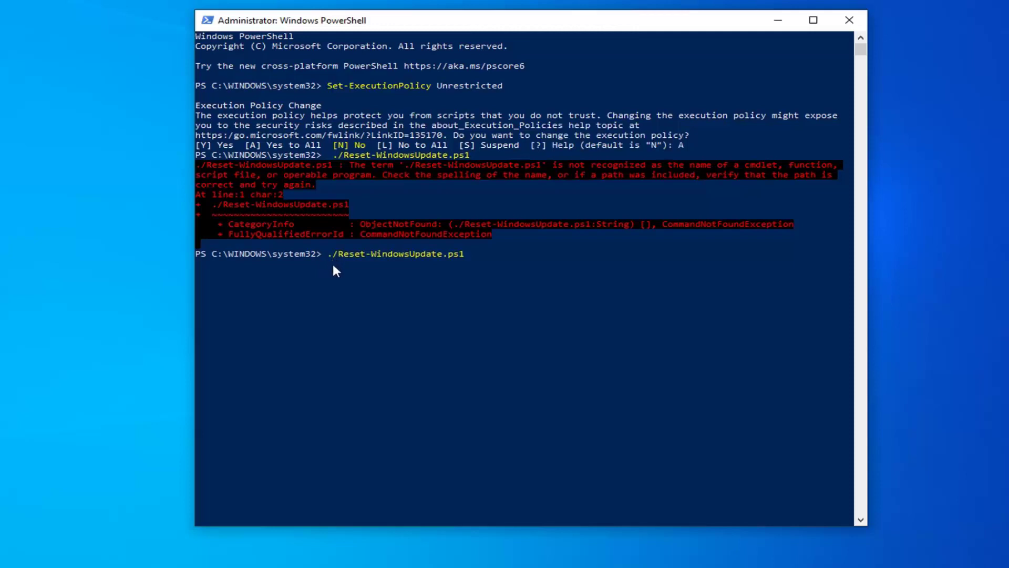
pyautogui.press('Return')
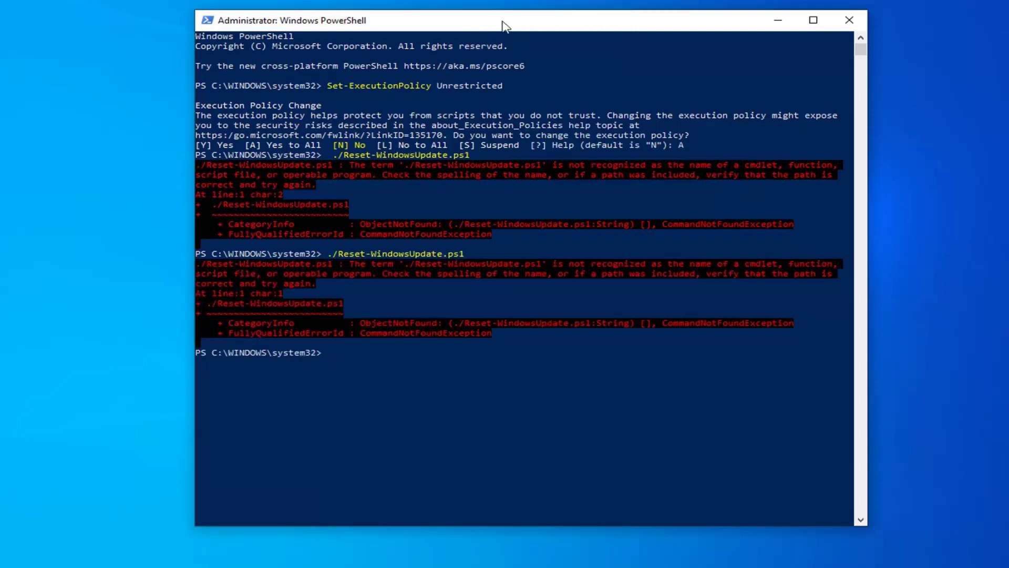
# Paste and run Set-ExecutionPolicy Default, answering A to confirm the policy change.
pyautogui.rightClick(499, 22)
pyautogui.click(541, 128)
pyautogui.click(667, 162)
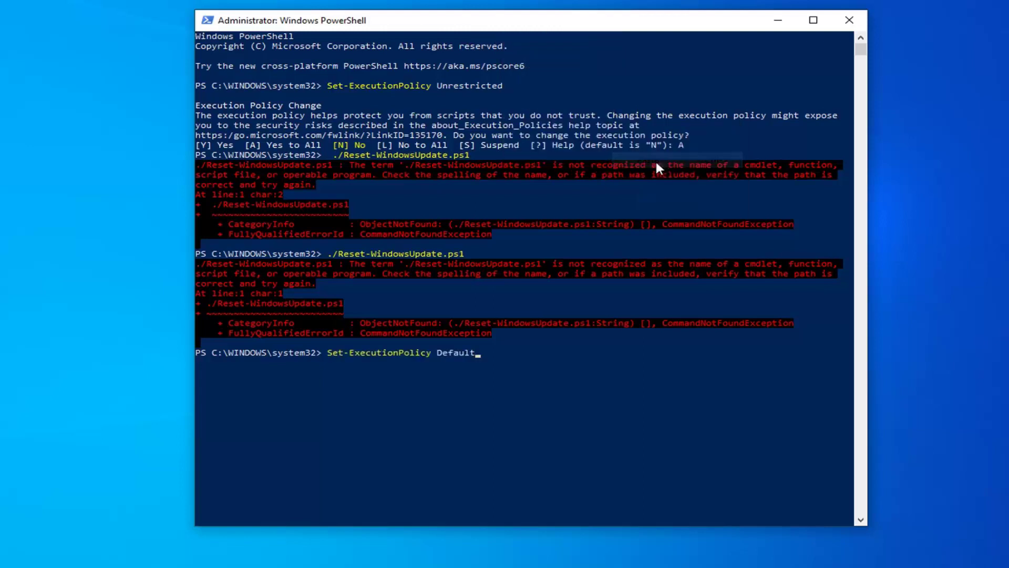
pyautogui.press('Return')
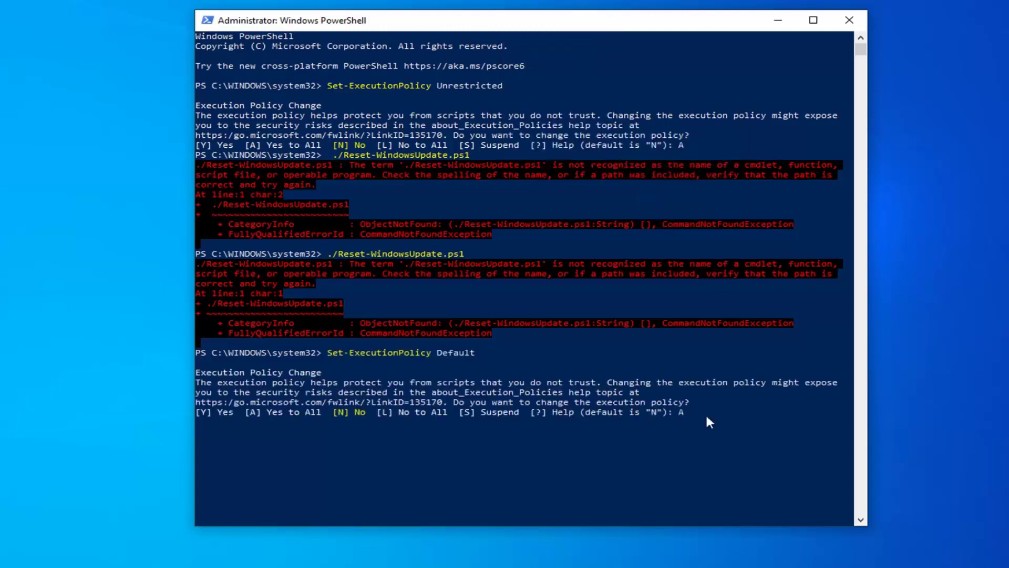
pyautogui.press('Return')
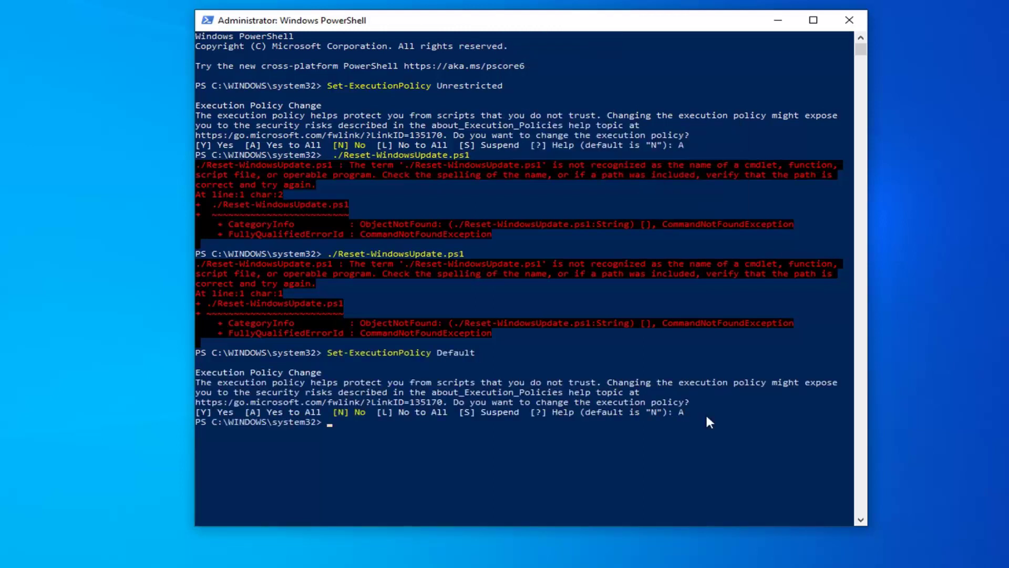